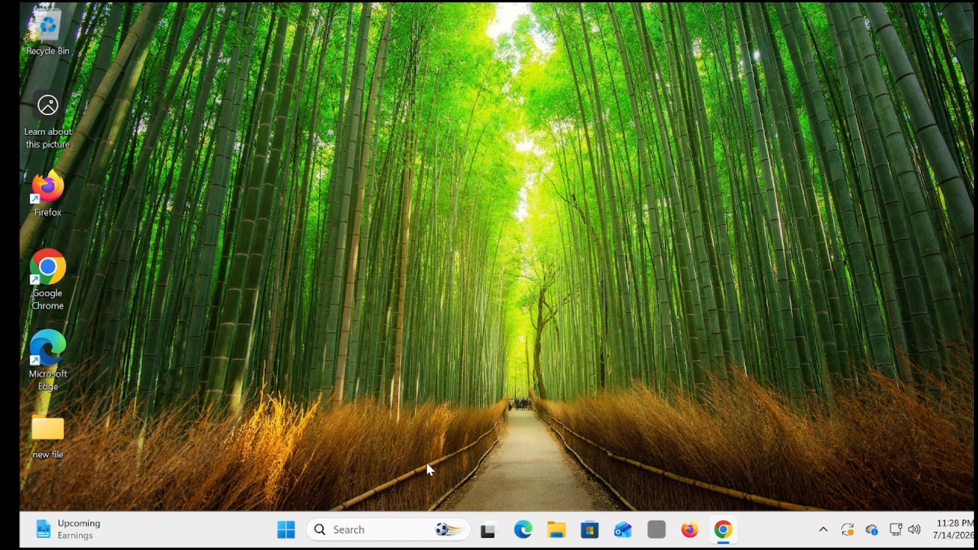
# - Search the system for the Windows Security app and open it
pyautogui.click(289, 530)
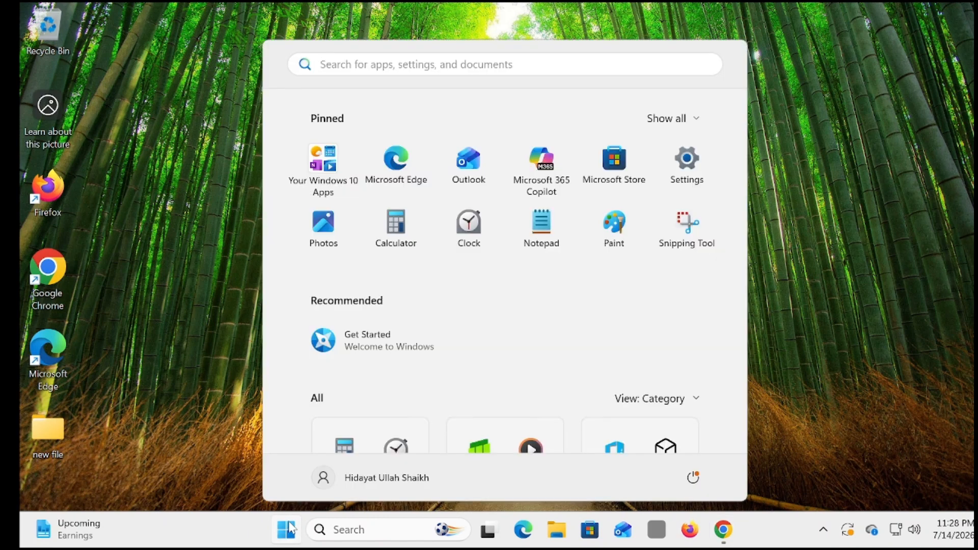
pyautogui.write('win')
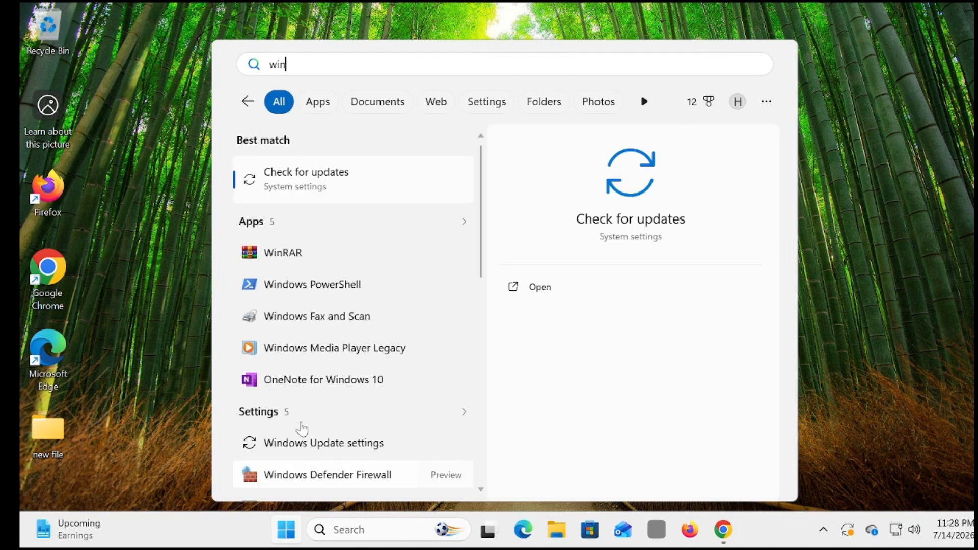
pyautogui.write(' se')
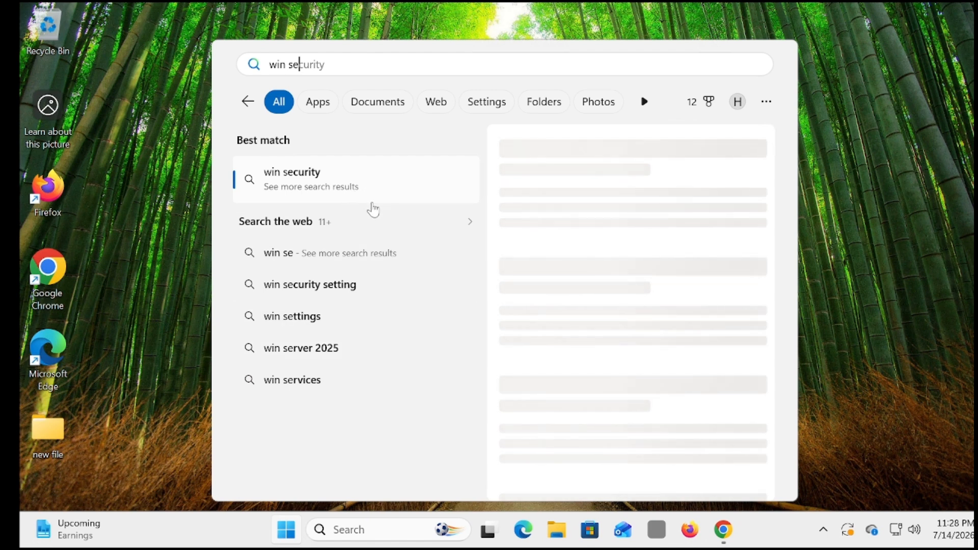
pyautogui.hotkey('ctrl', 'BackSpace')
pyautogui.hotkey('ctrl', 'BackSpace')
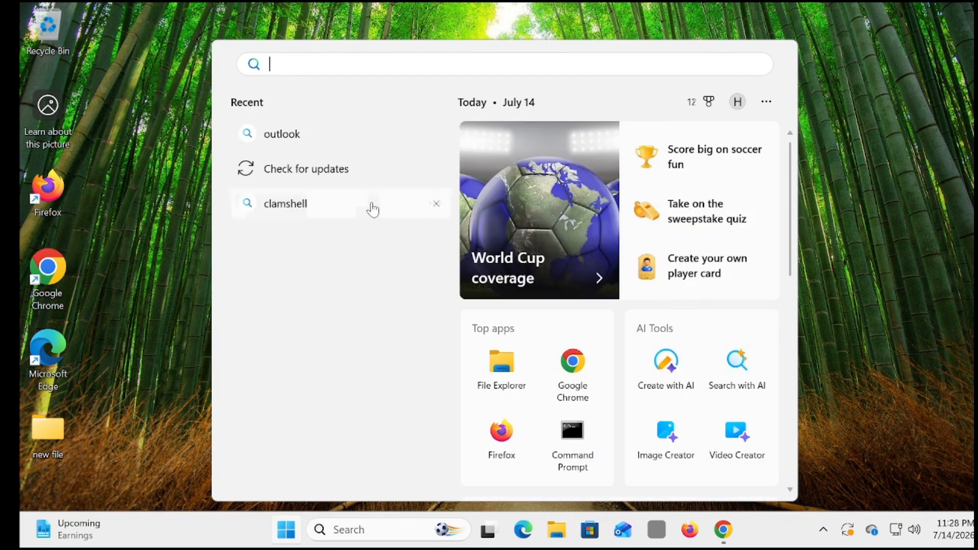
pyautogui.write('secu')
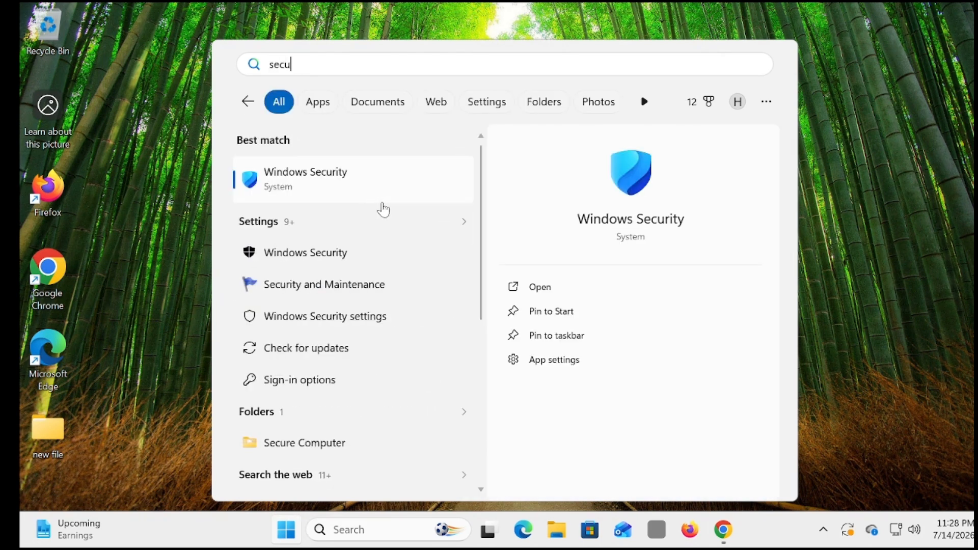
pyautogui.click(361, 199)
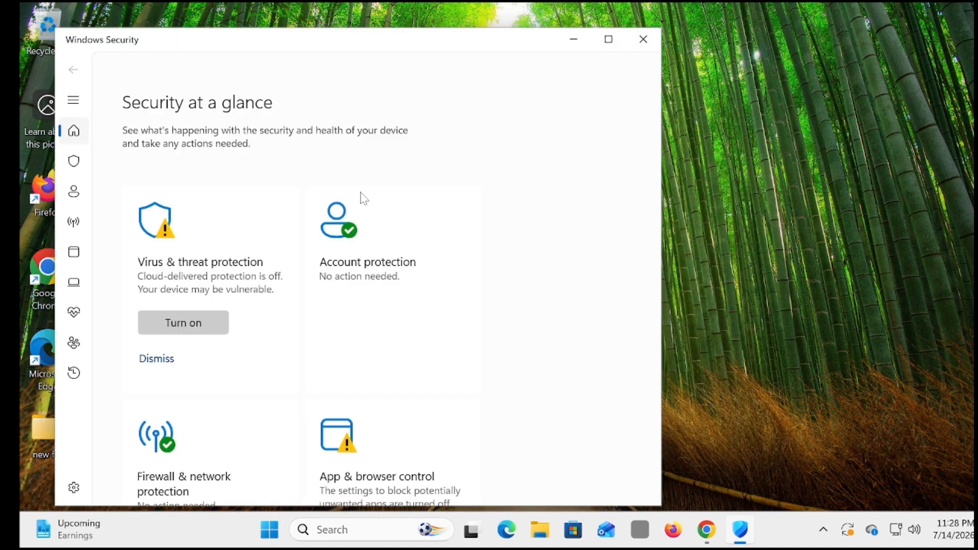
# - Open the management page for the Virus & threat protection settings
pyautogui.click(176, 245)
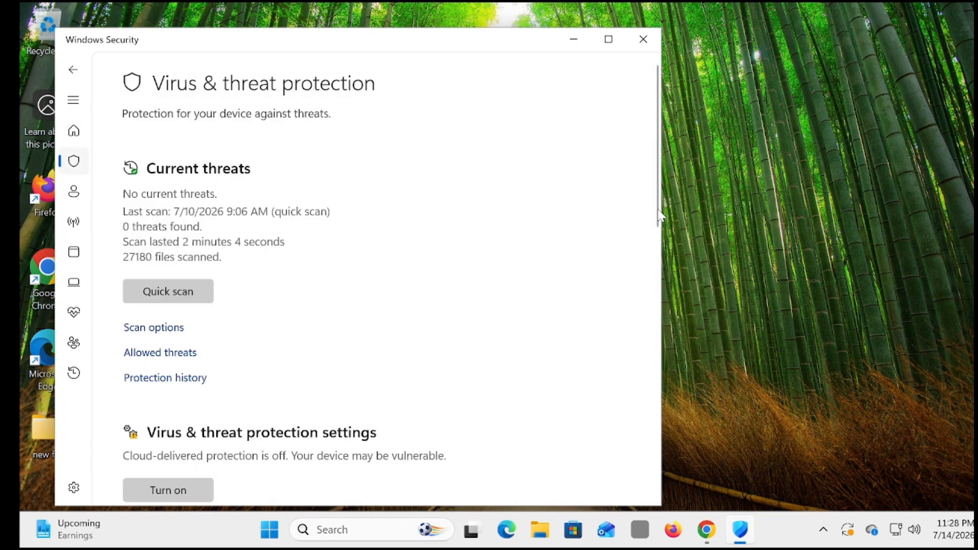
pyautogui.moveTo(657, 219); pyautogui.dragTo(658, 279)
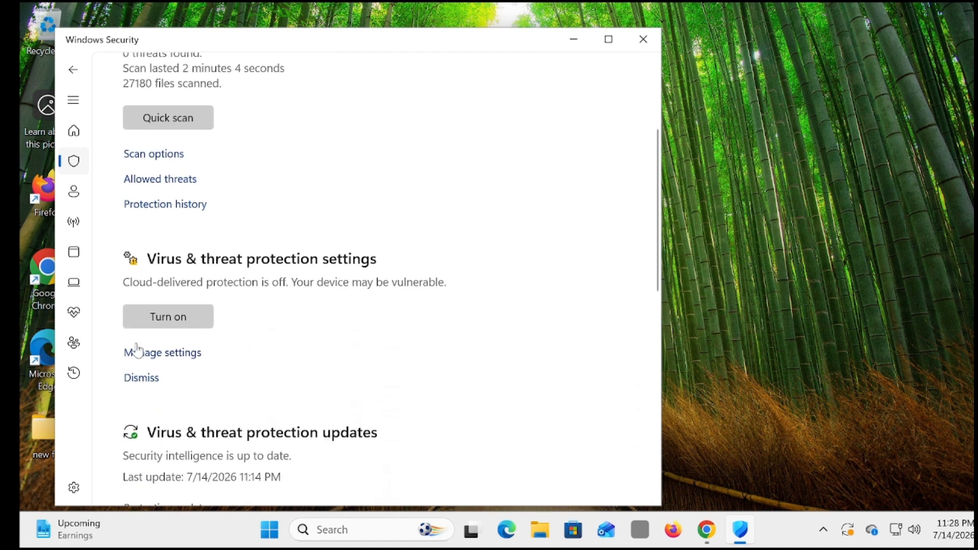
pyautogui.click(163, 352)
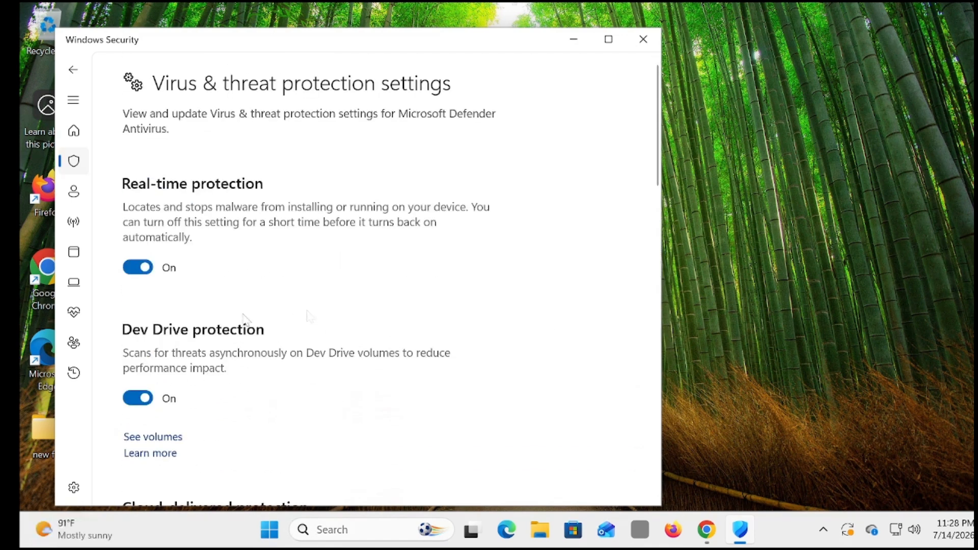
# - Turn on Cloud-delivered protection and Automatic sample submission, approving the account control requests
pyautogui.scroll(-7, 354, 332)
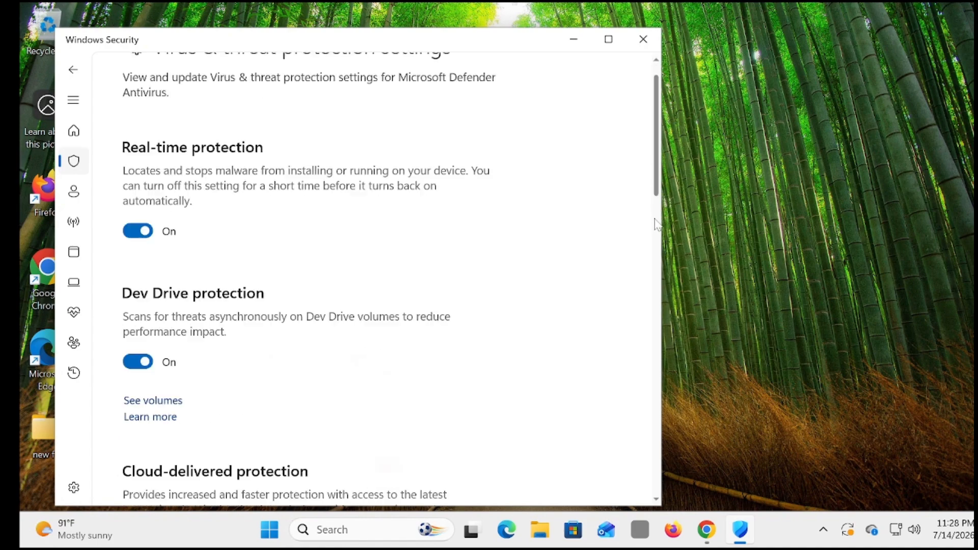
pyautogui.click(137, 261)
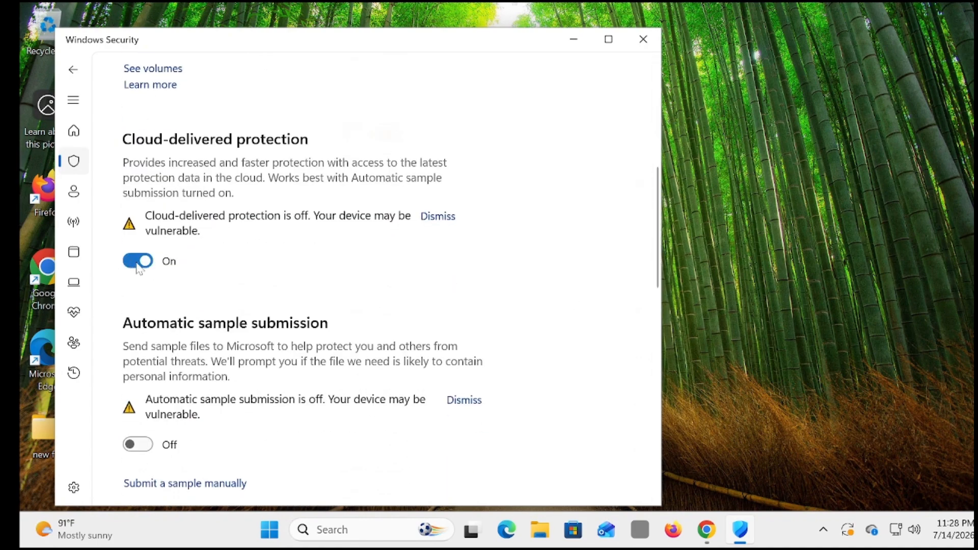
pyautogui.click(417, 392)
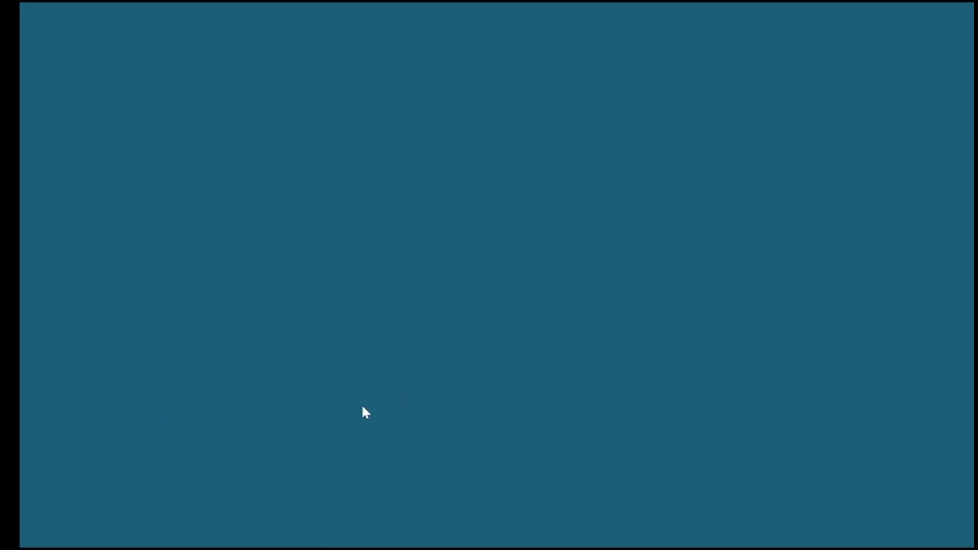
pyautogui.click(144, 421)
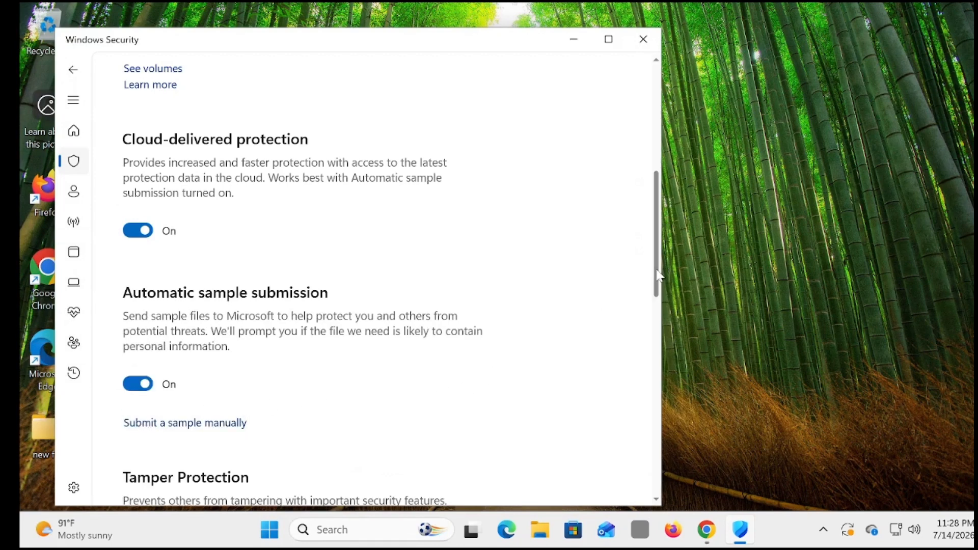
# - Review the remaining protection settings, including Tamper Protection, Controlled folder access and Exclusions, and close Windows Security
pyautogui.moveTo(658, 275); pyautogui.dragTo(658, 284)
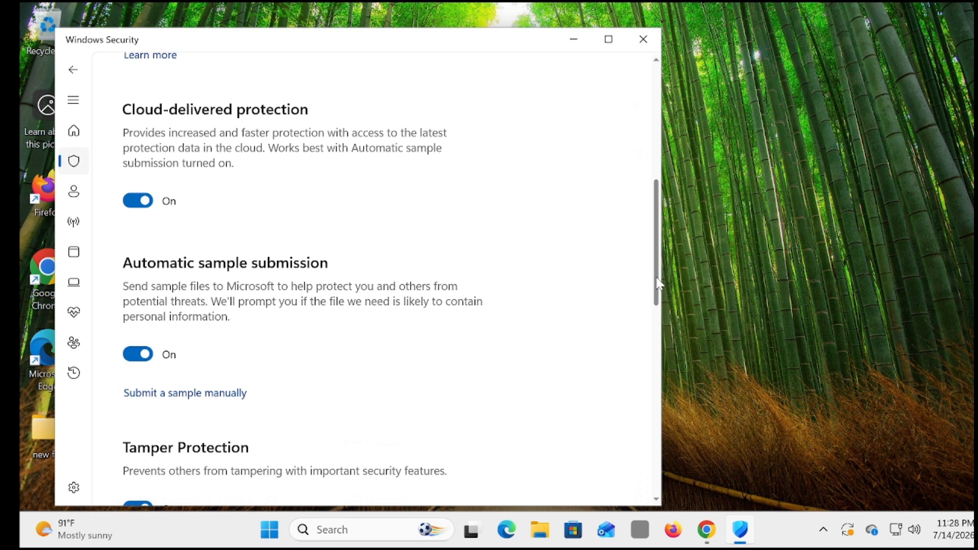
pyautogui.moveTo(658, 283); pyautogui.dragTo(663, 389)
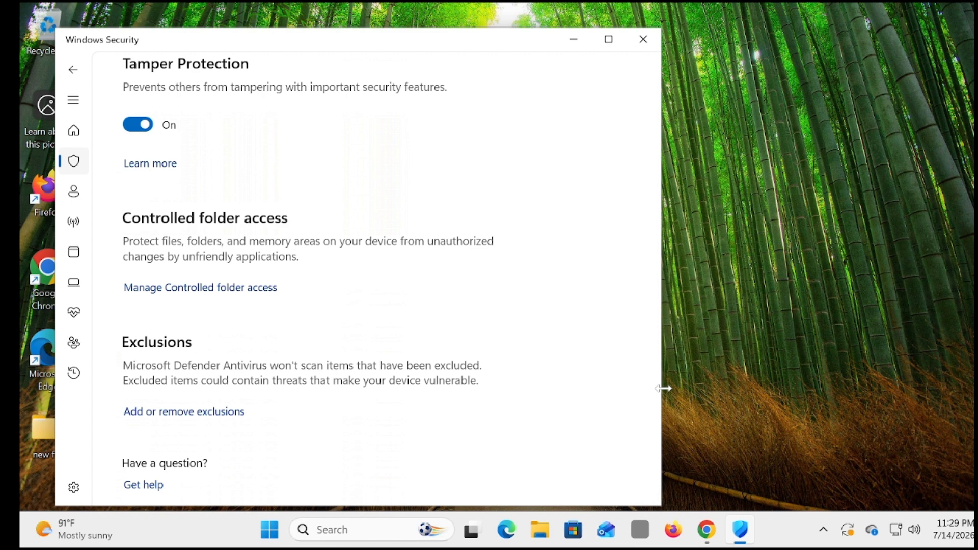
pyautogui.scroll(5, 656, 359)
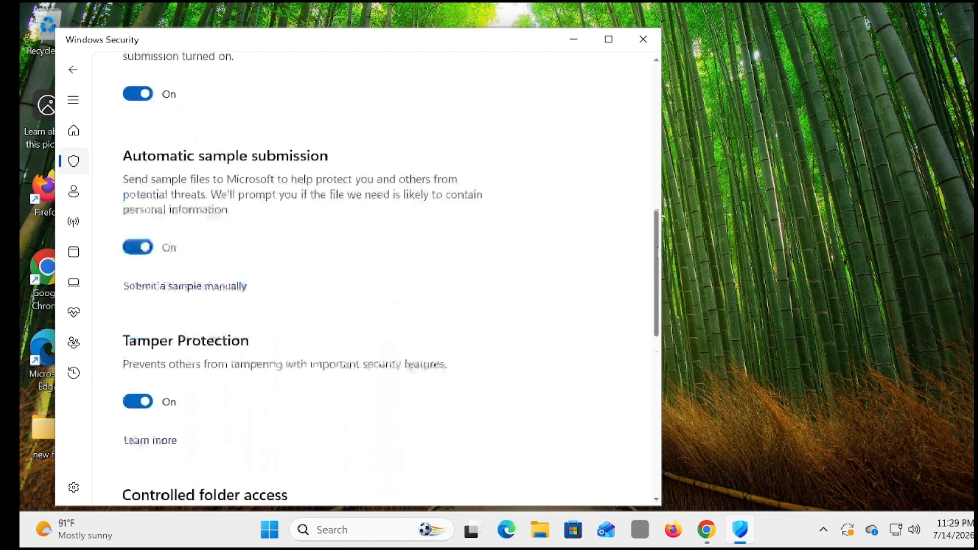
pyautogui.scroll(7, 443, 168)
pyautogui.click(73, 74)
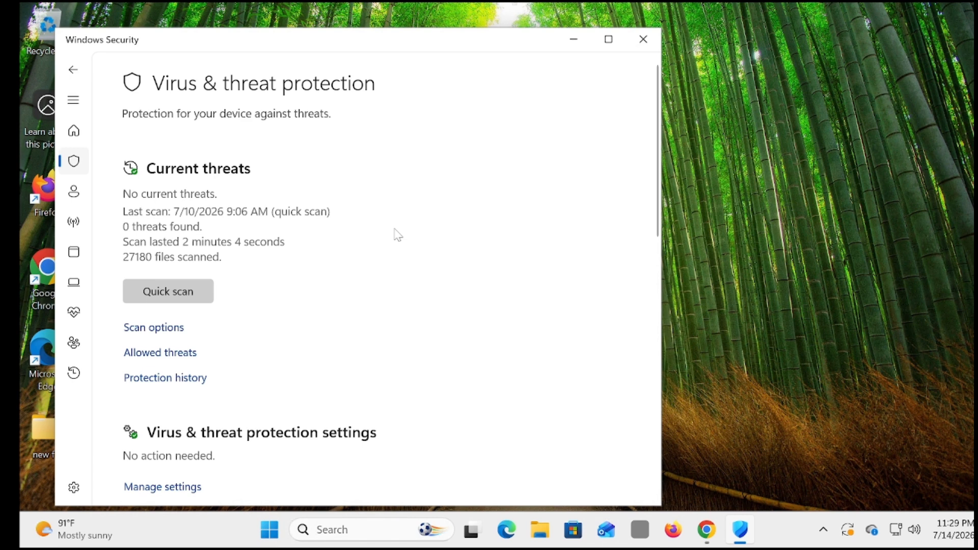
pyautogui.click(650, 45)
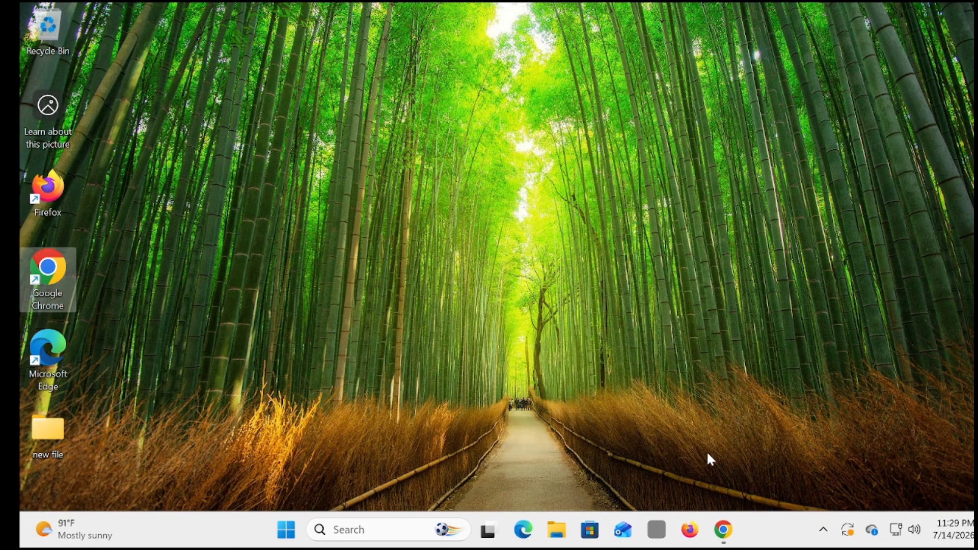
# - Switch to Chrome, open the Nartac IIS Crypto page from the search results, and download the IIS Crypto GUI version 4.0
pyautogui.click(727, 531)
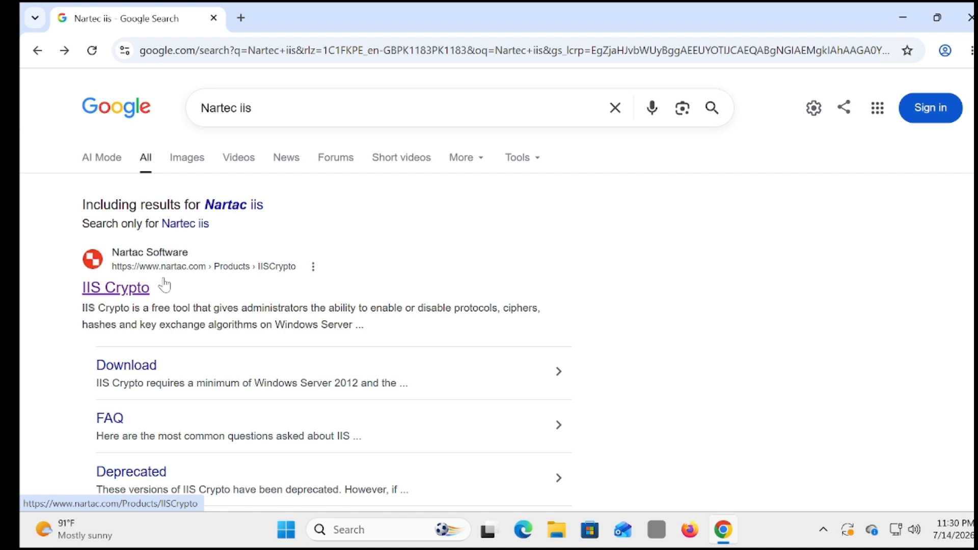
pyautogui.click(142, 295)
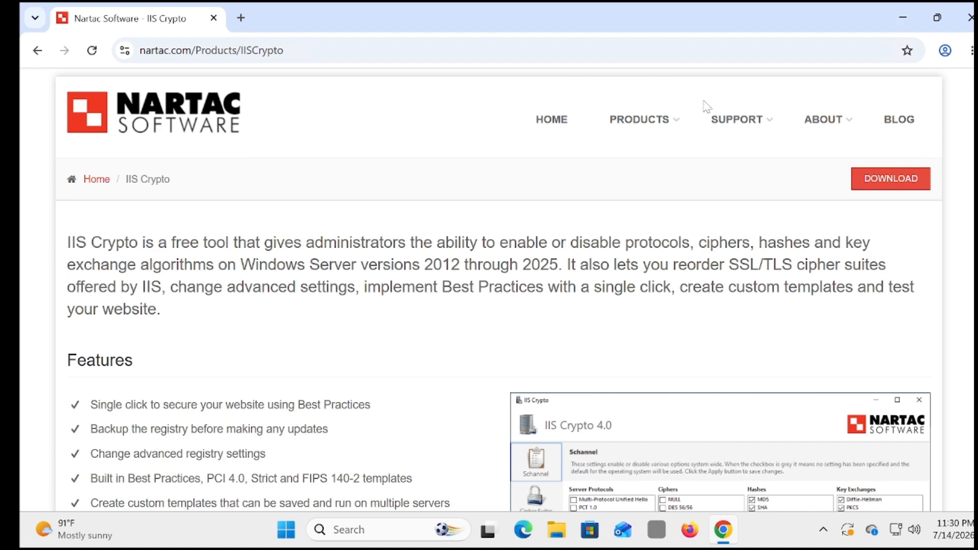
pyautogui.click(901, 190)
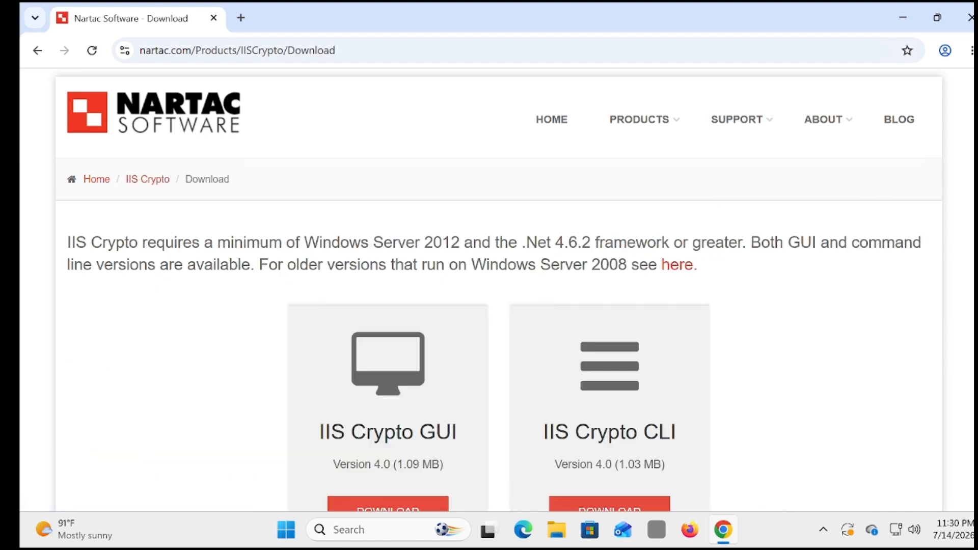
pyautogui.scroll(-7, 967, 165)
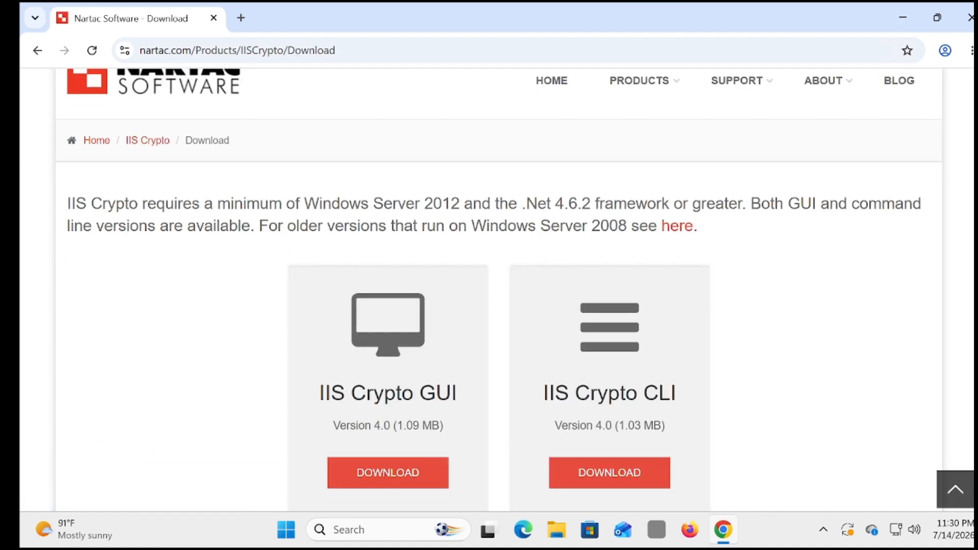
pyautogui.click(410, 165)
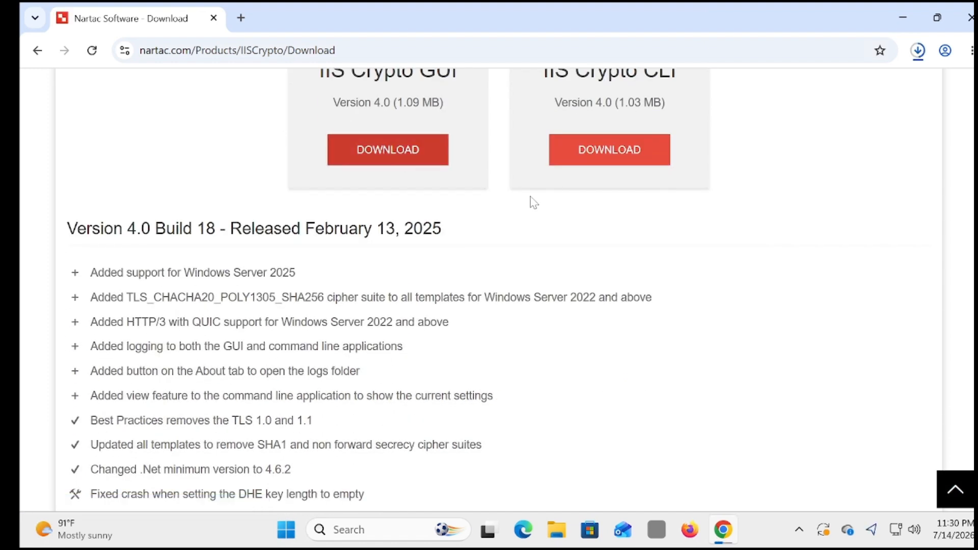
# - Show the downloaded IISCrypto.exe in its folder from the browser's download history
pyautogui.click(917, 50)
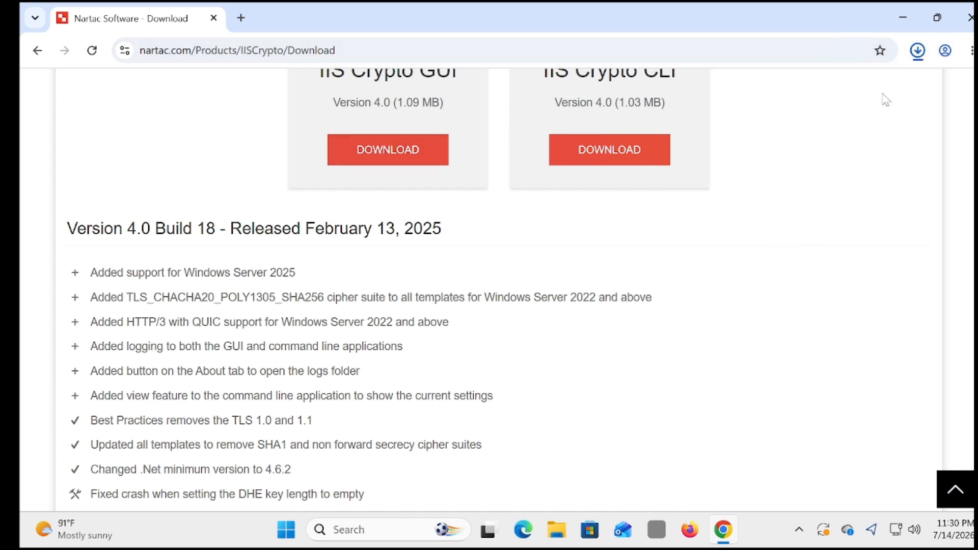
pyautogui.click(918, 51)
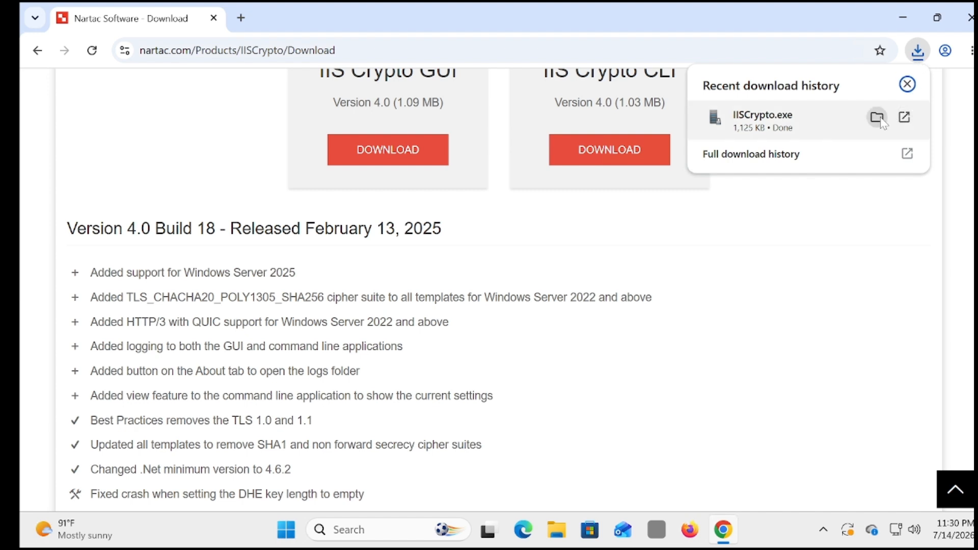
pyautogui.click(878, 118)
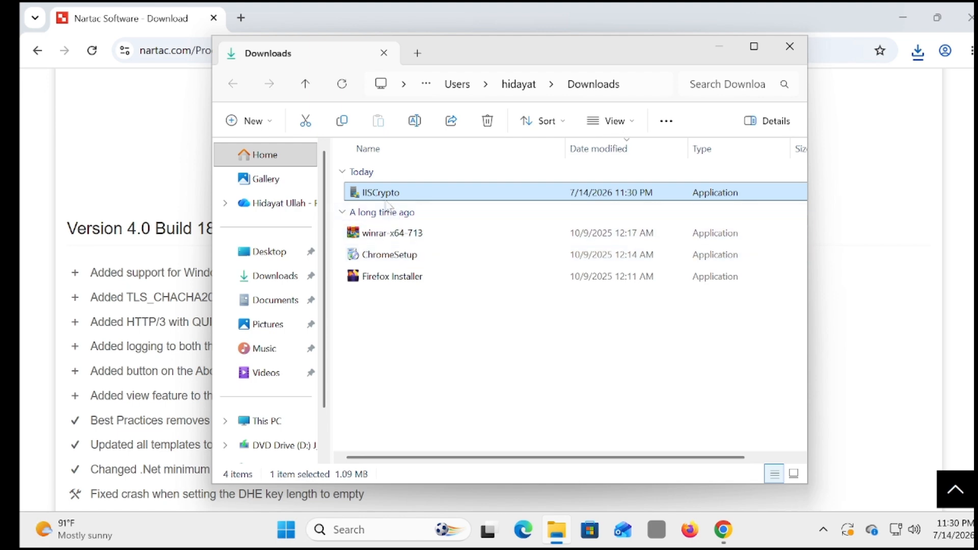
# - Run IISCrypto with permission to make changes, clearing the other windows away, and accept its license agreement
pyautogui.doubleClick(387, 194)
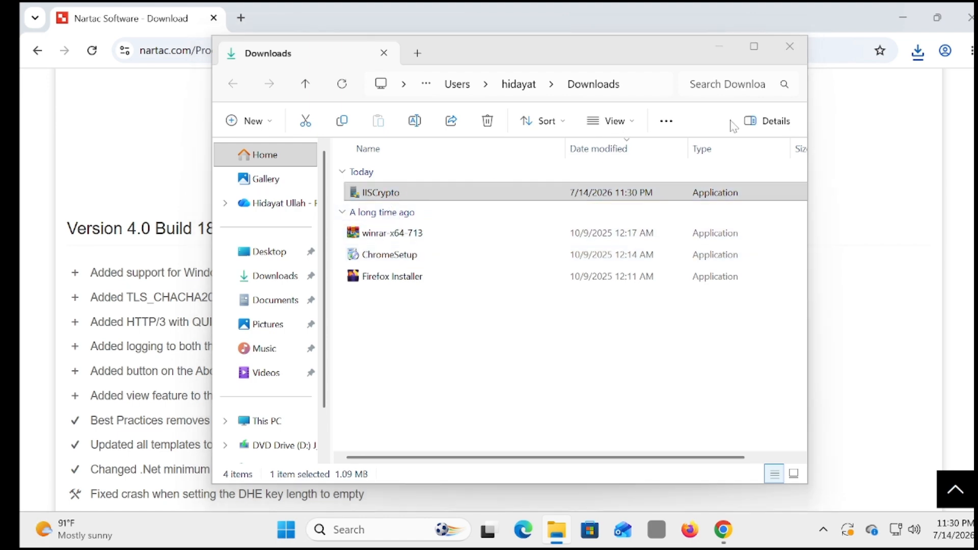
pyautogui.click(902, 19)
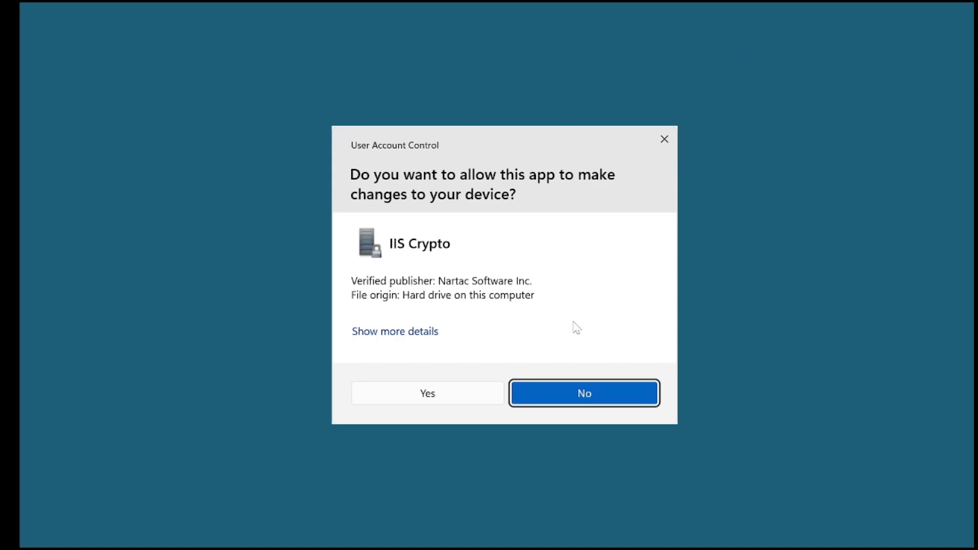
pyautogui.click(462, 390)
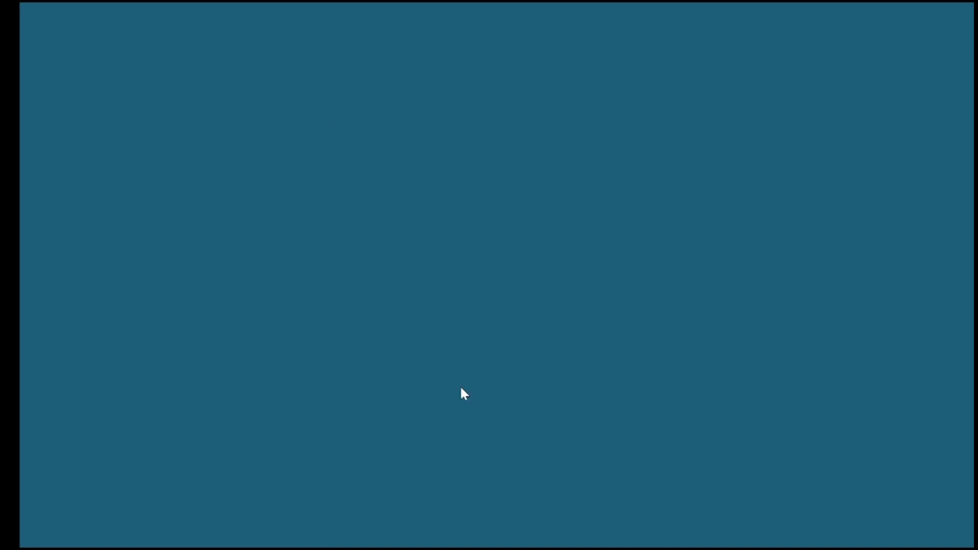
pyautogui.click(719, 53)
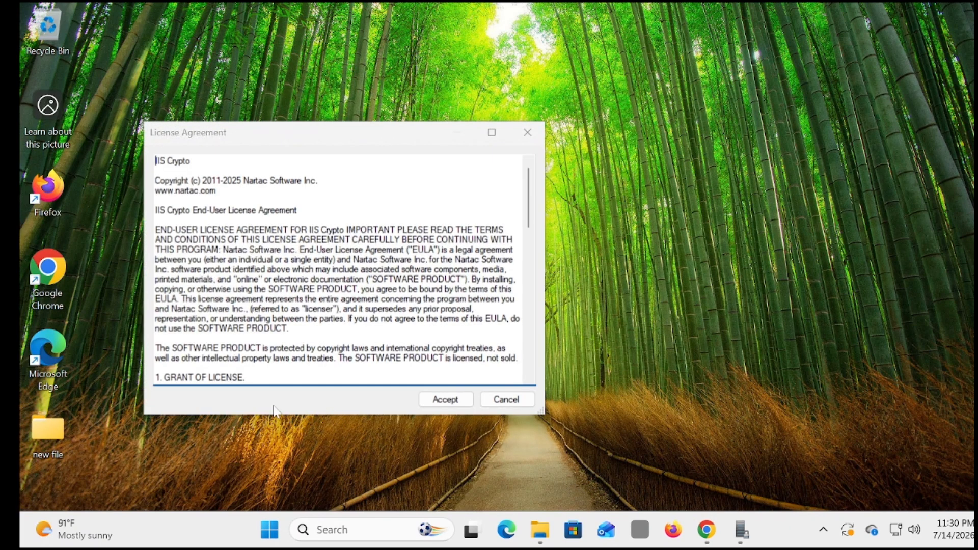
pyautogui.click(447, 403)
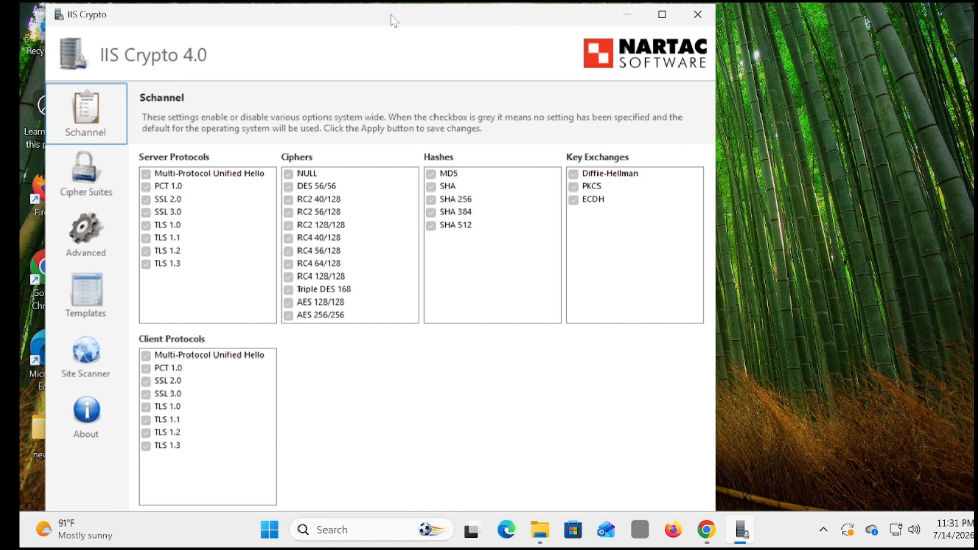
# - Apply the Best Practices Schannel settings in IIS Crypto with Reboot enabled, and dismiss the Remote Desktop Connection notice
pyautogui.moveTo(425, 17); pyautogui.dragTo(529, 7)
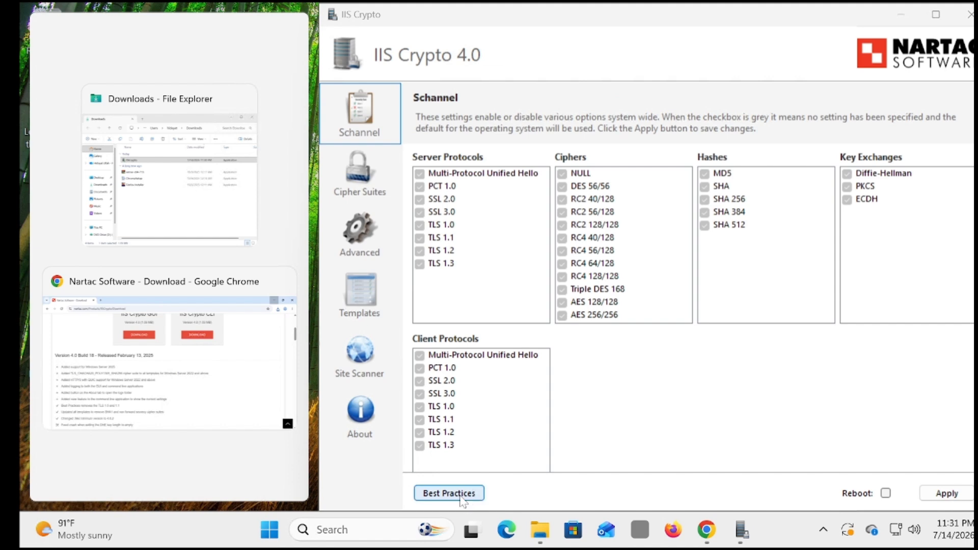
pyautogui.click(461, 497)
pyautogui.click(623, 314)
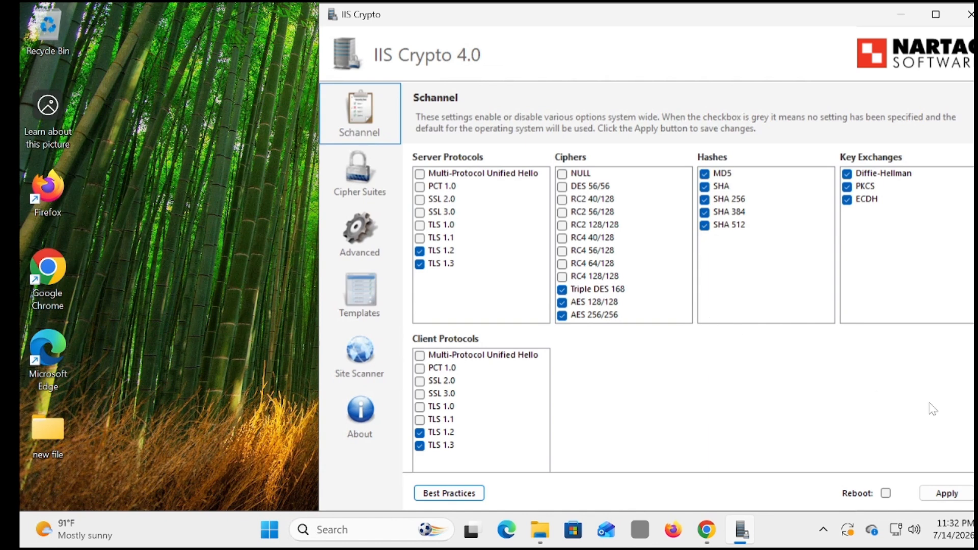
pyautogui.click(886, 493)
pyautogui.click(947, 494)
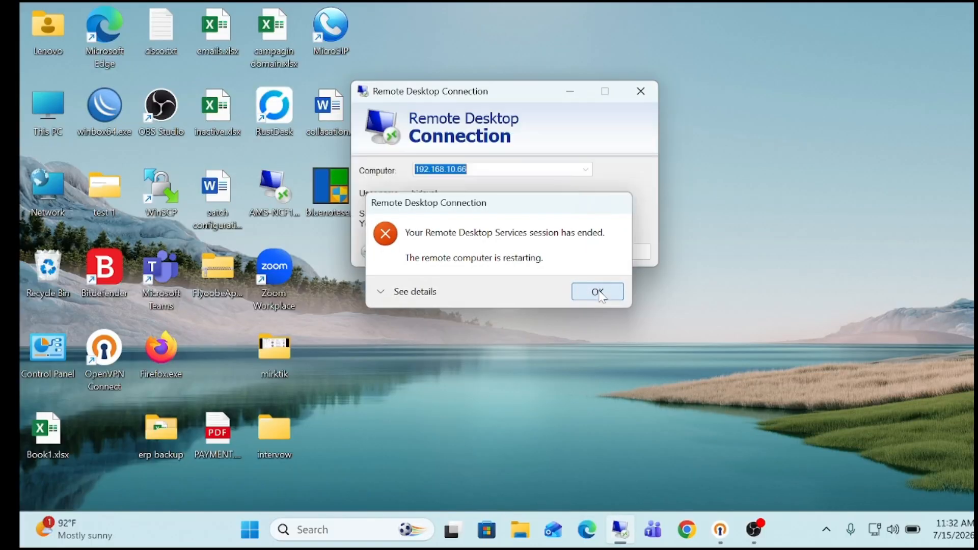
pyautogui.click(600, 293)
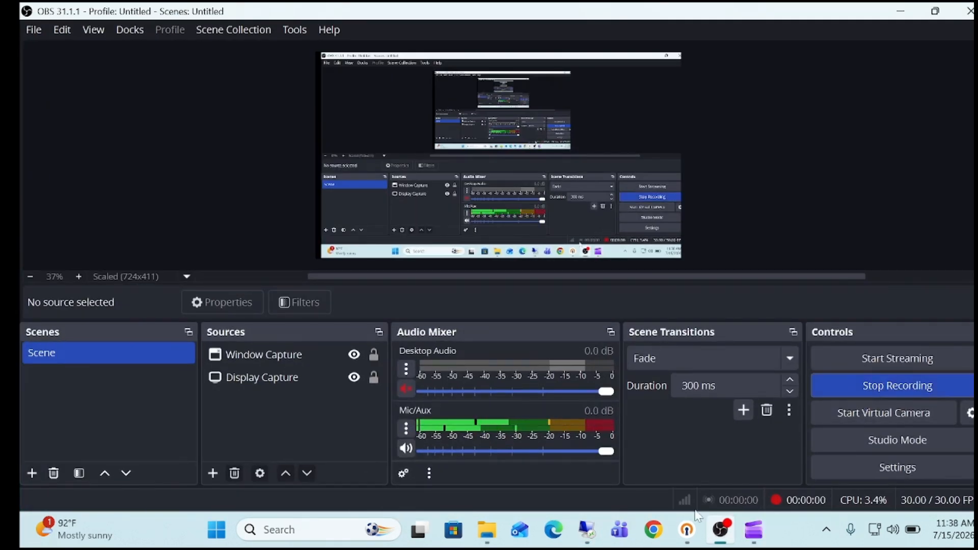
# - Return to the remote desktop session and run IISCrypto from the Downloads folder with permission to make changes, showing the Schannel settings
pyautogui.click(588, 530)
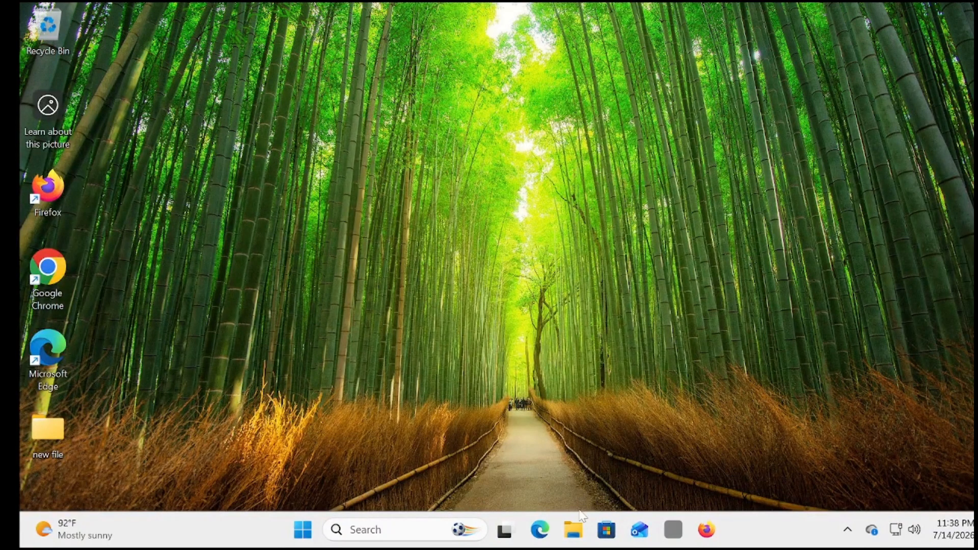
pyautogui.click(573, 530)
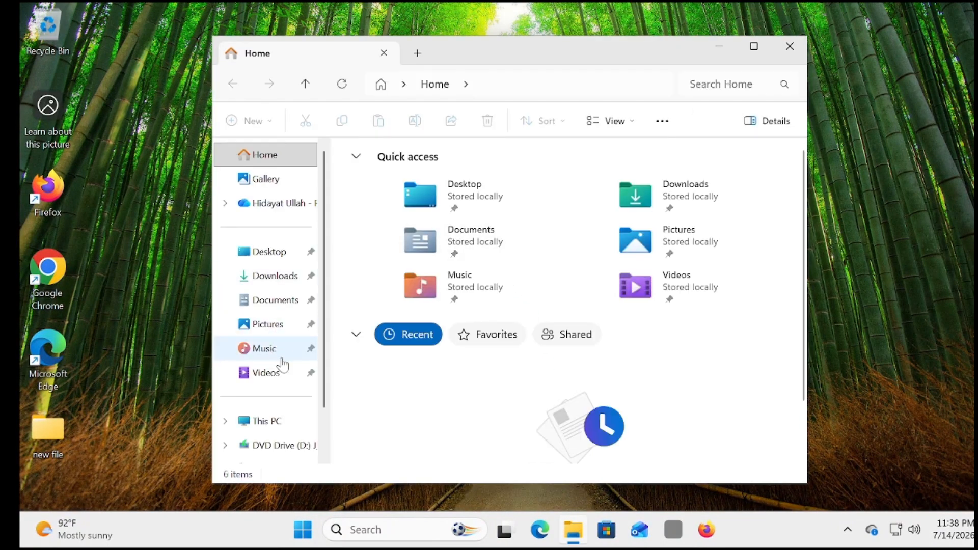
pyautogui.click(290, 279)
pyautogui.click(383, 193)
pyautogui.doubleClick(383, 194)
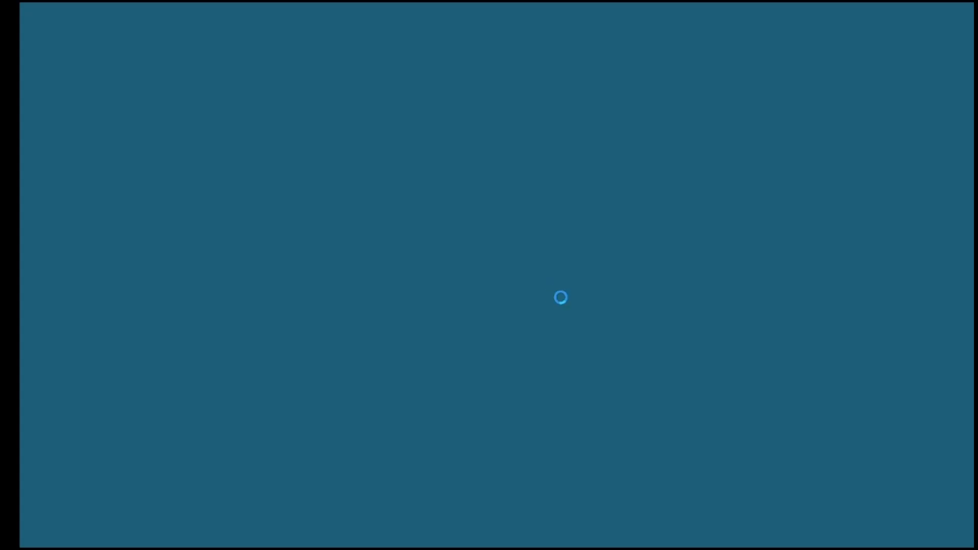
pyautogui.click(448, 396)
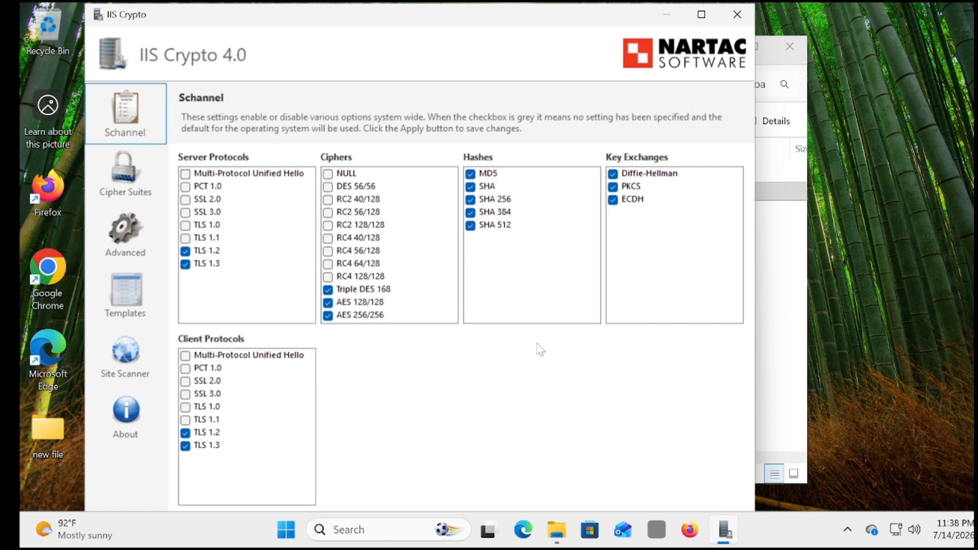
# - Close IIS Crypto and minimize the remote desktop session
pyautogui.click(737, 17)
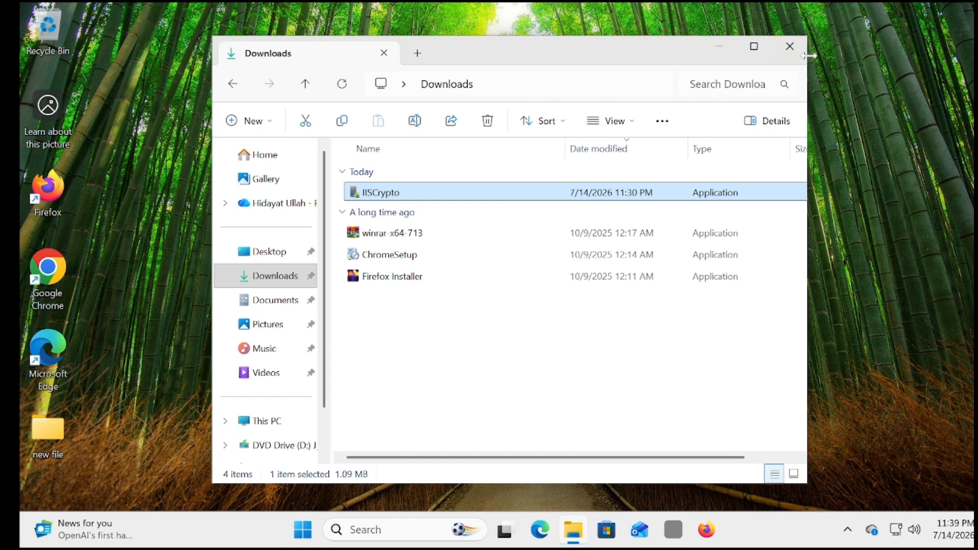
pyautogui.moveTo(700, 4)
pyautogui.click(744, 15)
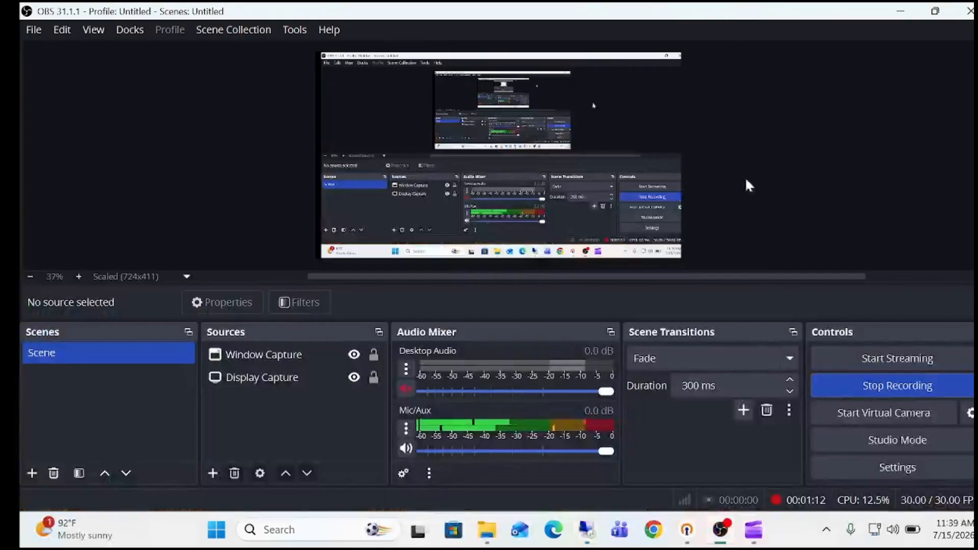